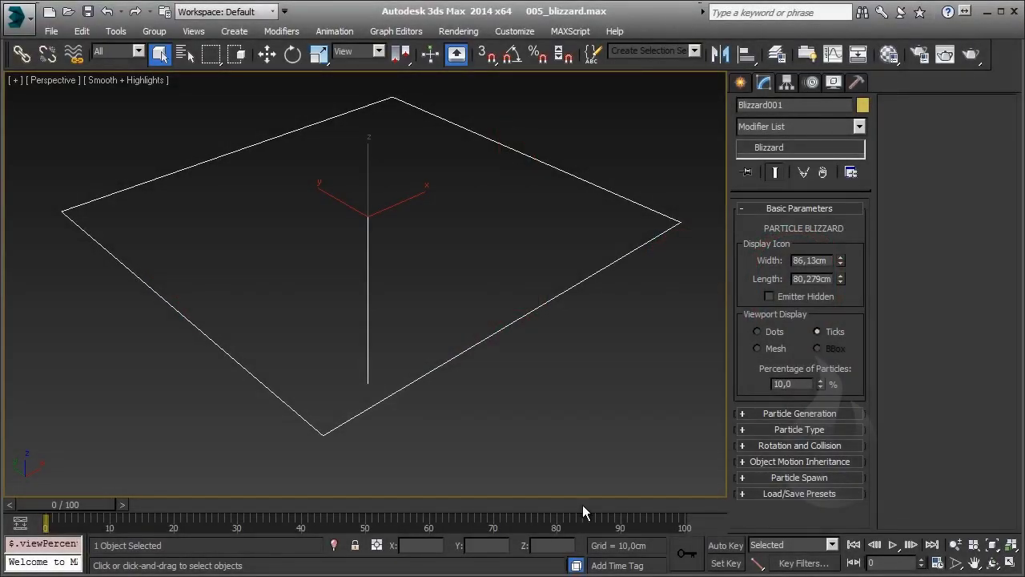
# Step: Expand Blizzard001's Particle Generation rollout in the Modify panel
pyautogui.click(790, 413)
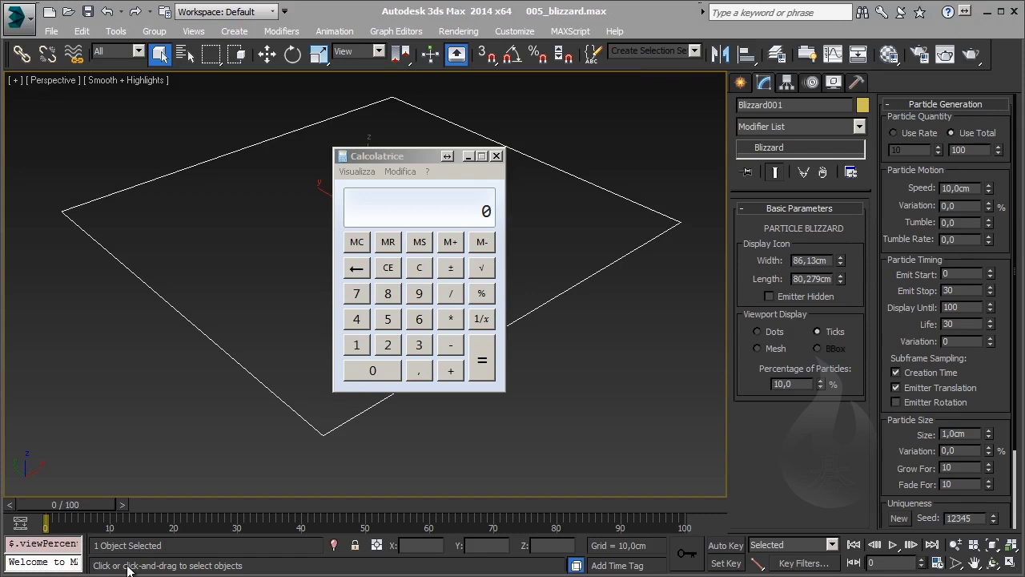
# Step: Calculate 100 divided by 24 in Windows Calculator
pyautogui.click(357, 344)
pyautogui.click(383, 376)
pyautogui.click(382, 377)
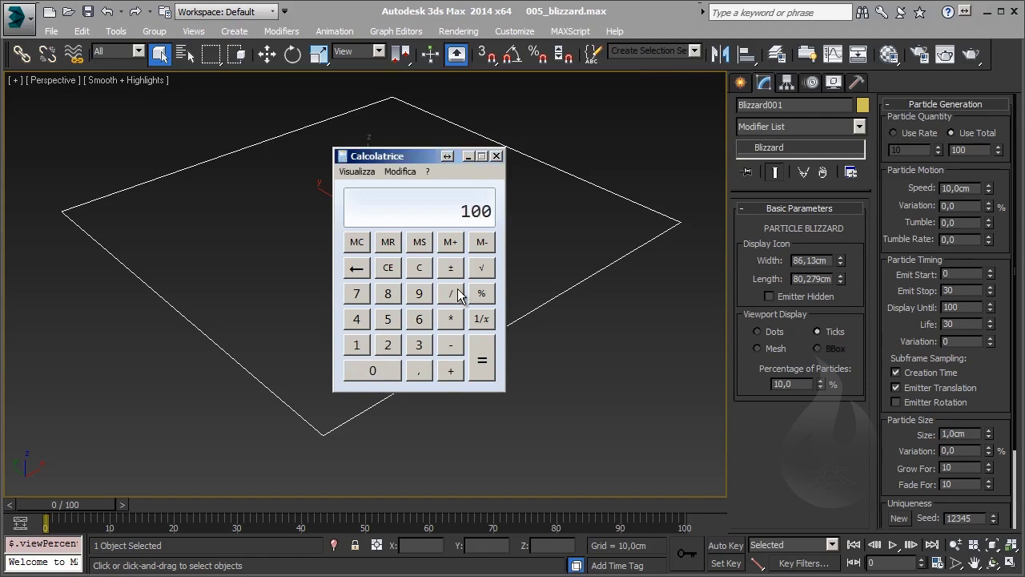
pyautogui.click(451, 293)
pyautogui.click(388, 344)
pyautogui.click(357, 319)
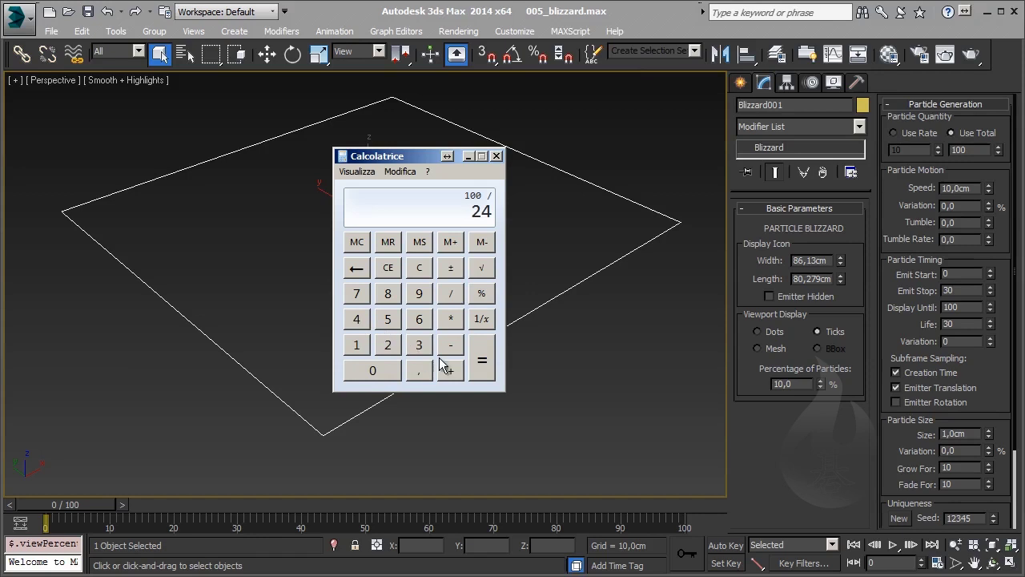
pyautogui.click(492, 378)
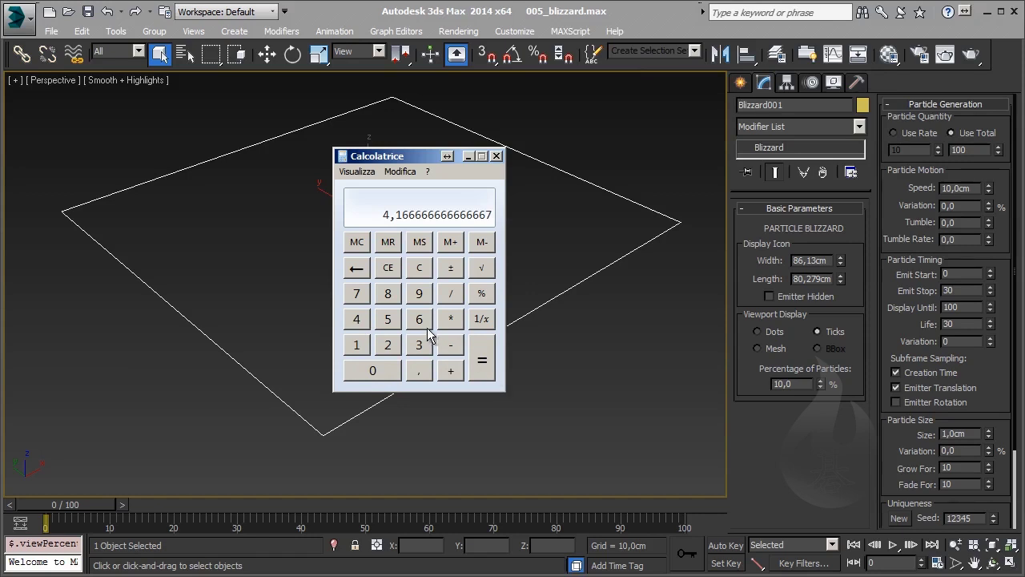
# Step: Multiply that result by 10 to get about 41.67, then minimize the calculator
pyautogui.click(451, 319)
pyautogui.click(357, 345)
pyautogui.click(369, 370)
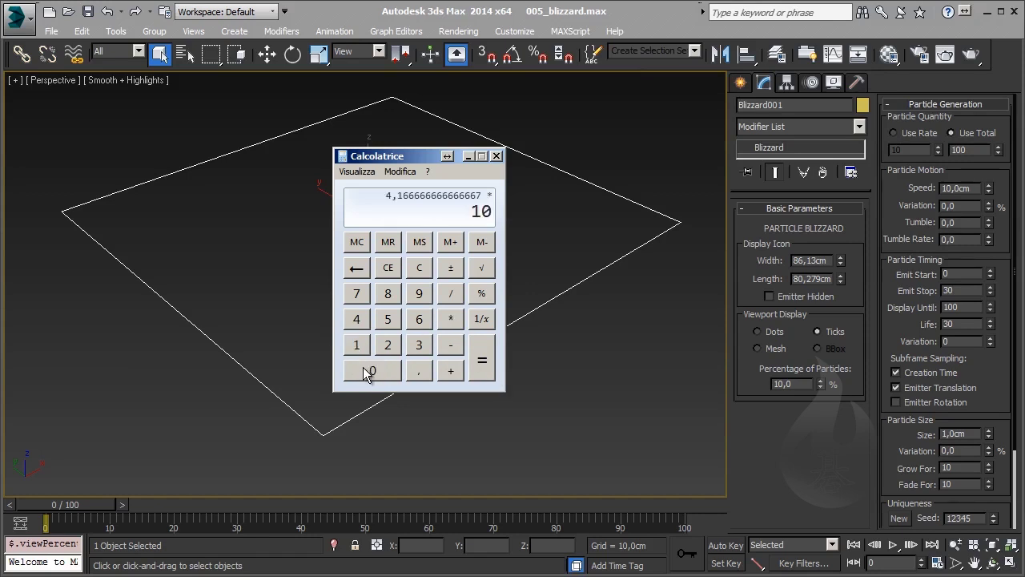
pyautogui.click(482, 366)
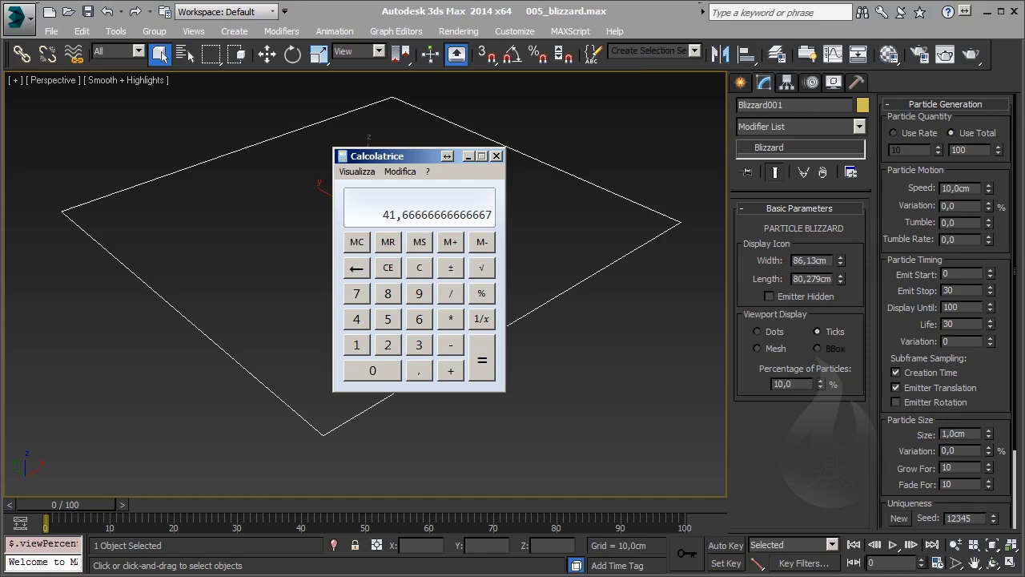
pyautogui.click(468, 156)
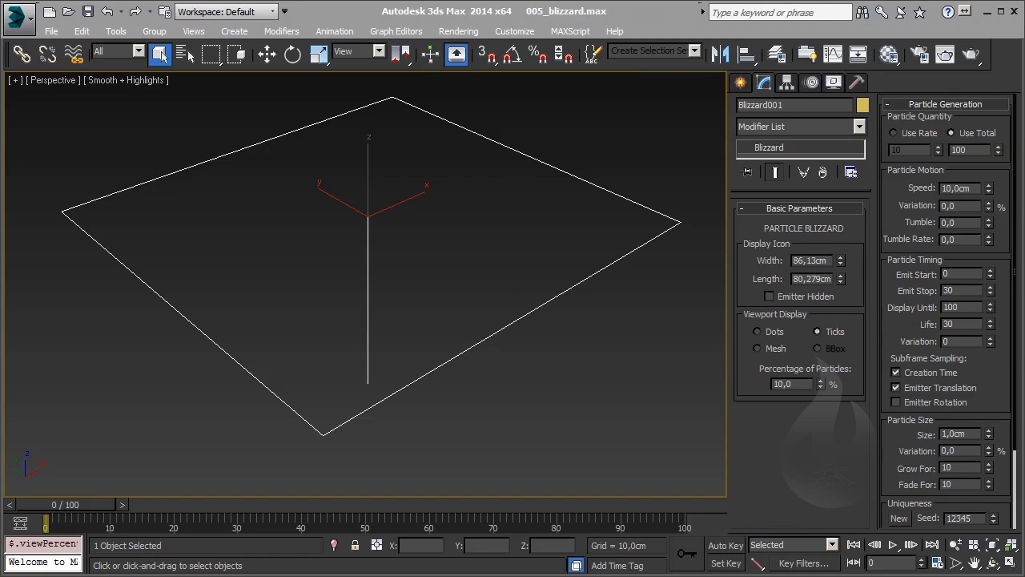
# Step: Set Blizzard001's Particle Size Variation to 50%
pyautogui.scroll(-2, 985, 413)
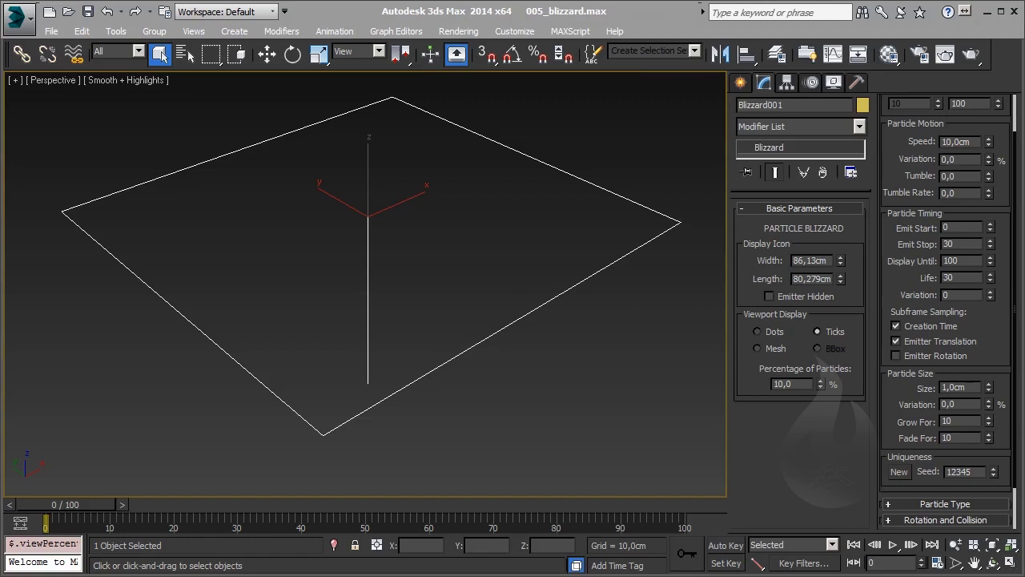
pyautogui.doubleClick(961, 404)
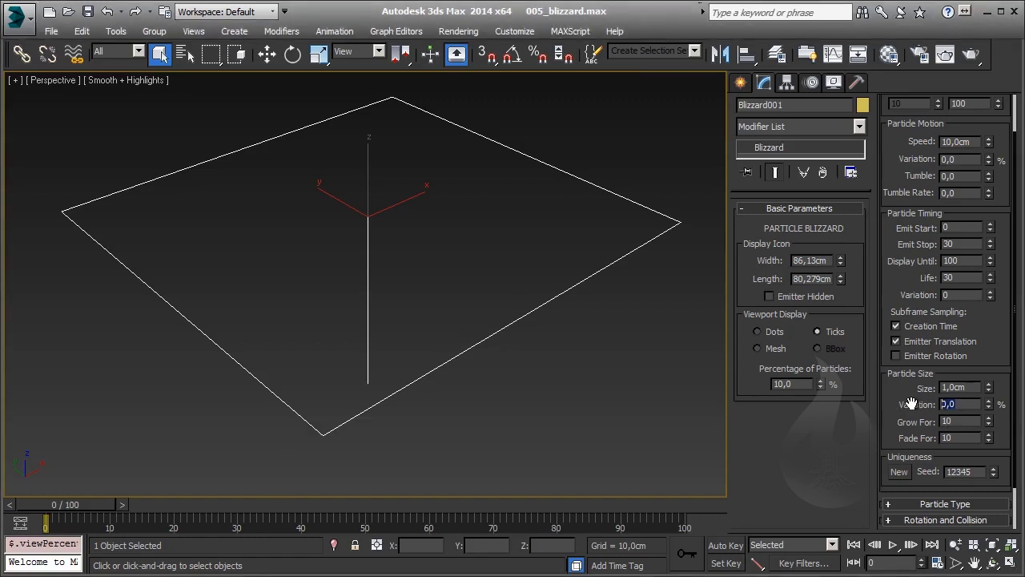
pyautogui.write('50')
pyautogui.press('Return')
# Step: Generate two new Uniqueness seeds, then enter 5000 as the seed value
pyautogui.click(899, 472)
pyautogui.click(900, 471)
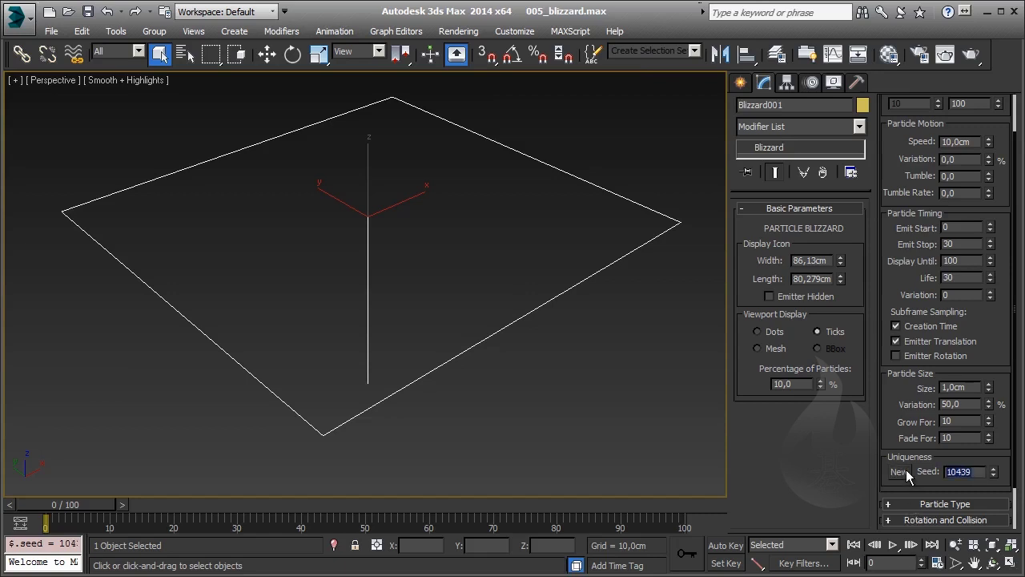
pyautogui.write('5000')
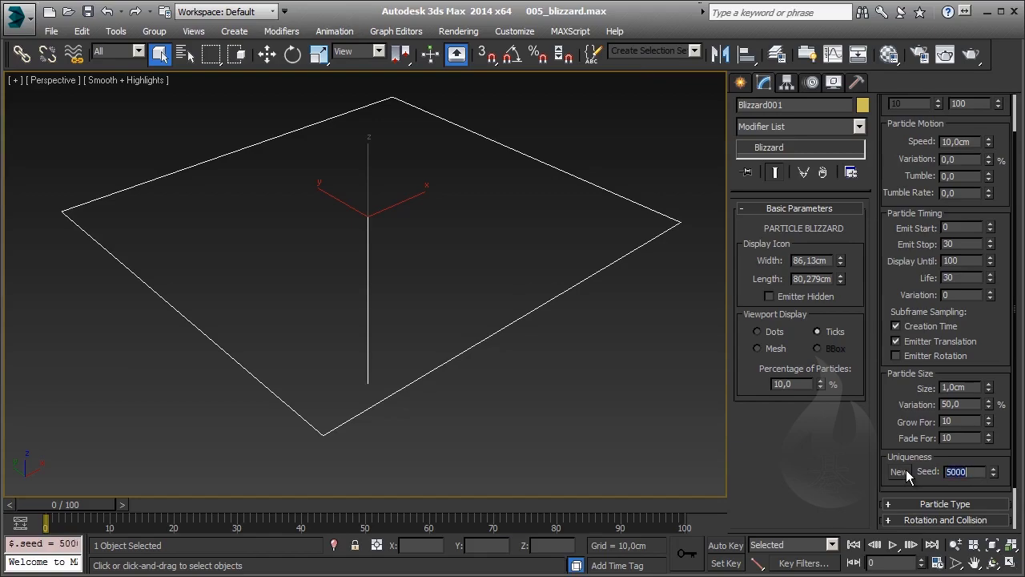